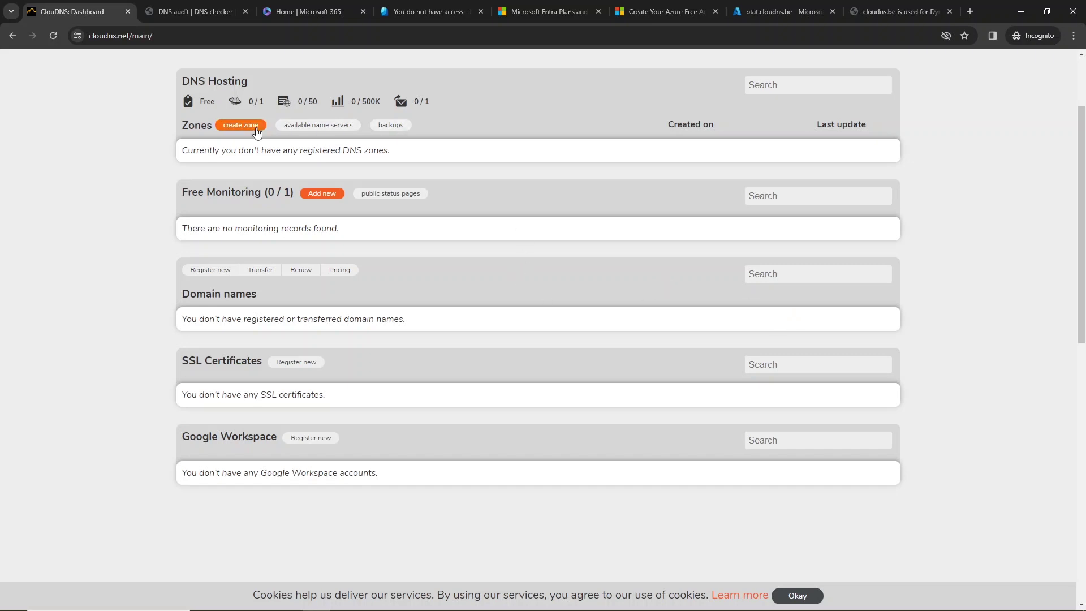
- Create a free DNS zone named bff under the .cloudns.be domain, leaving Dynamic DNS off
left_click(251, 127)
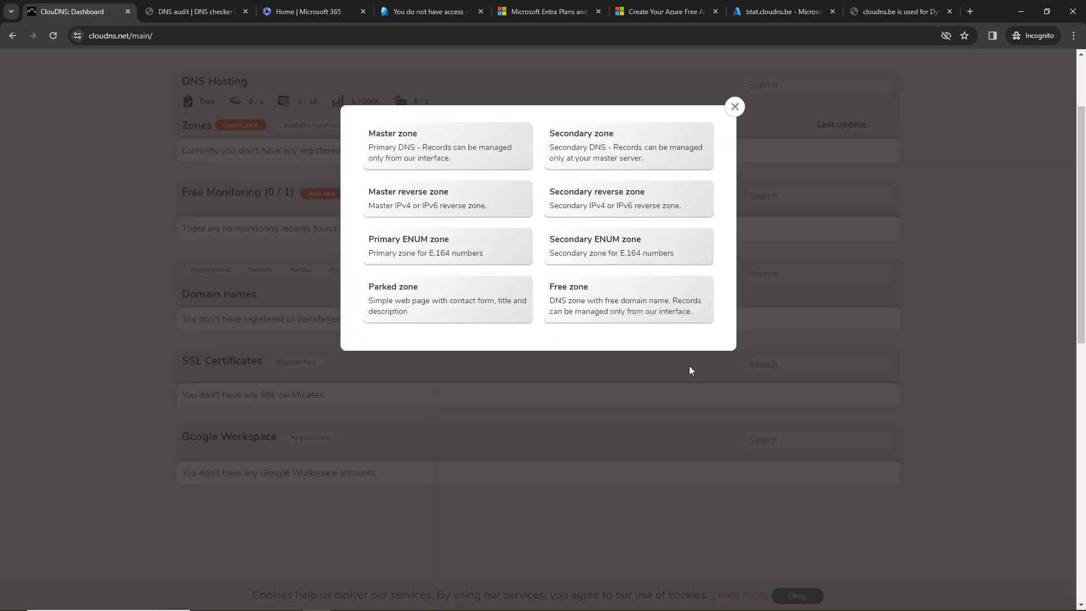
left_click(653, 297)
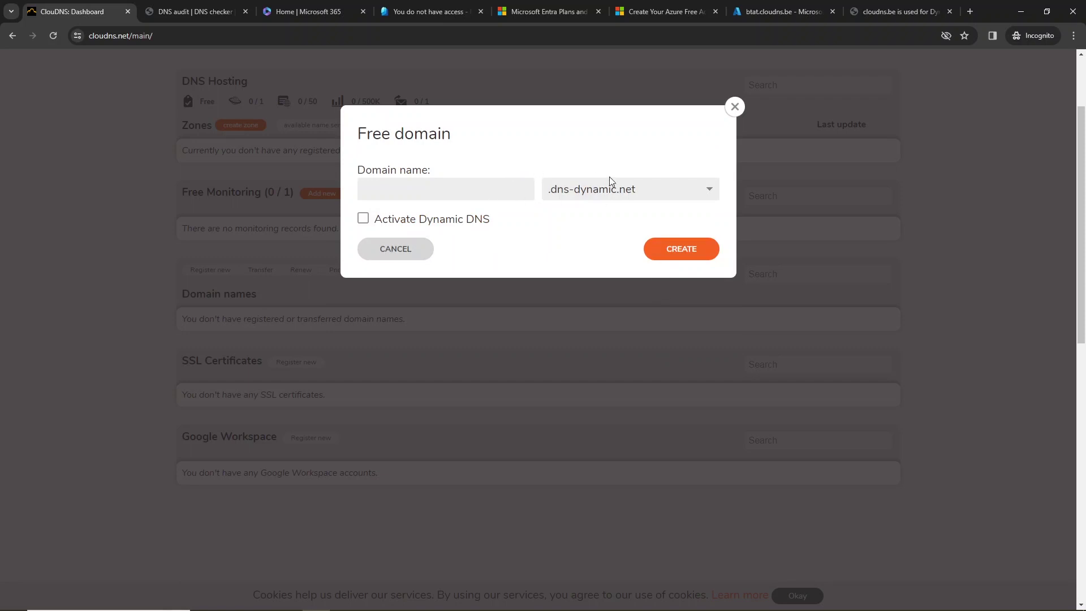
left_click(462, 185)
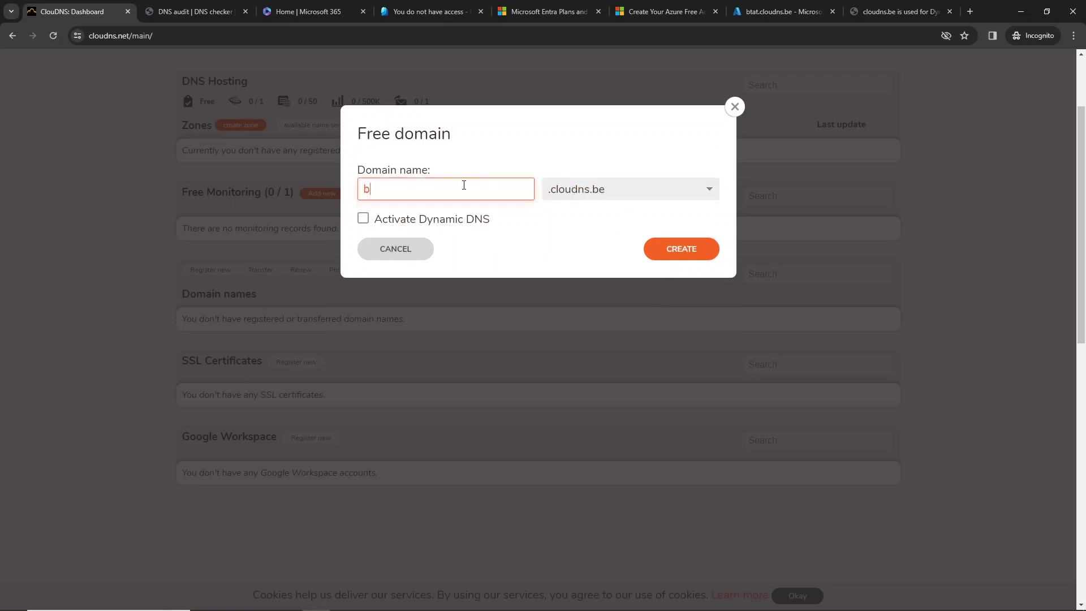
left_click(684, 250)
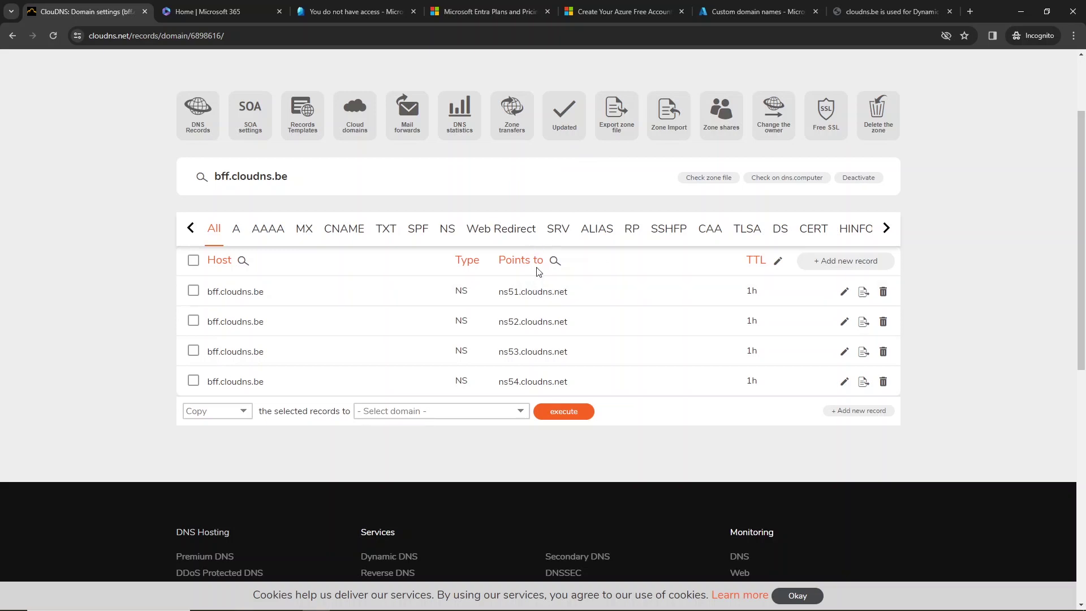
- Copy the domain name bff.cloudns.be from the host entry of the first NS record
left_click(780, 186)
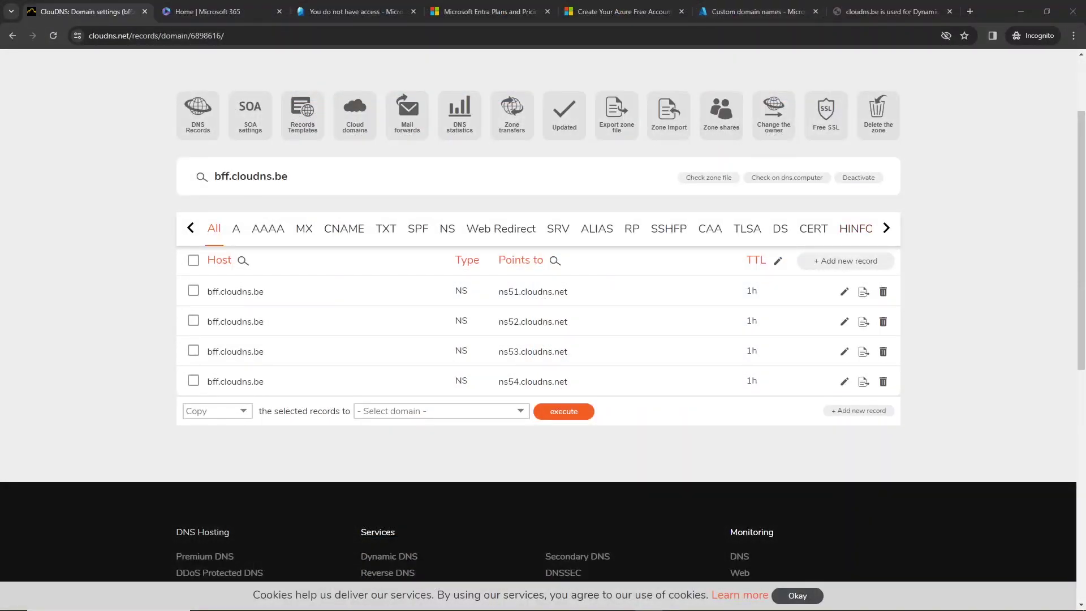
left_click(400, 210)
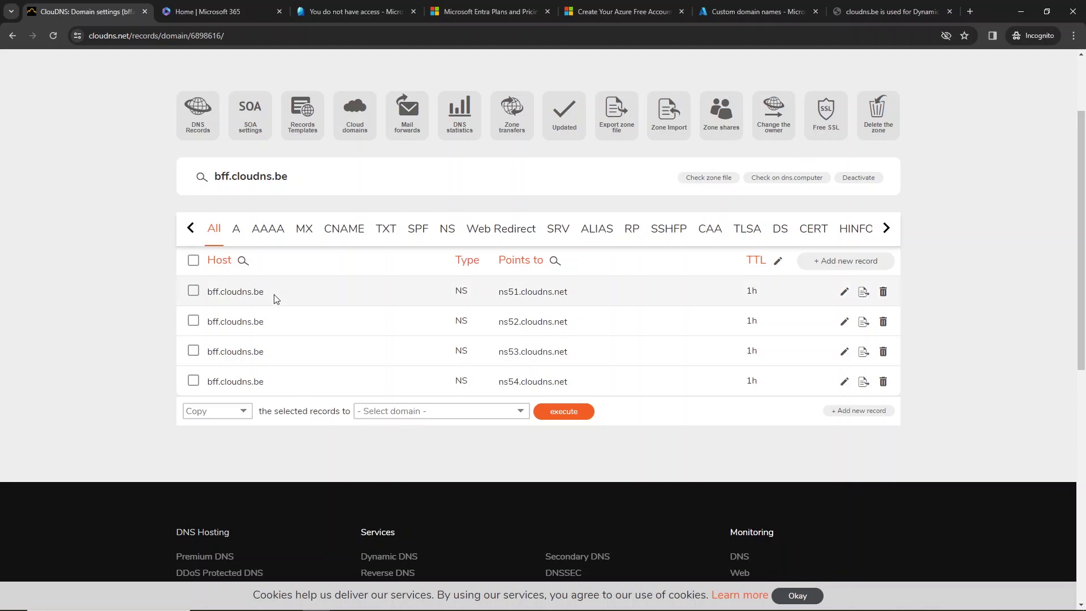
left_click_drag(275, 300, 208, 291)
key("ctrl+c")
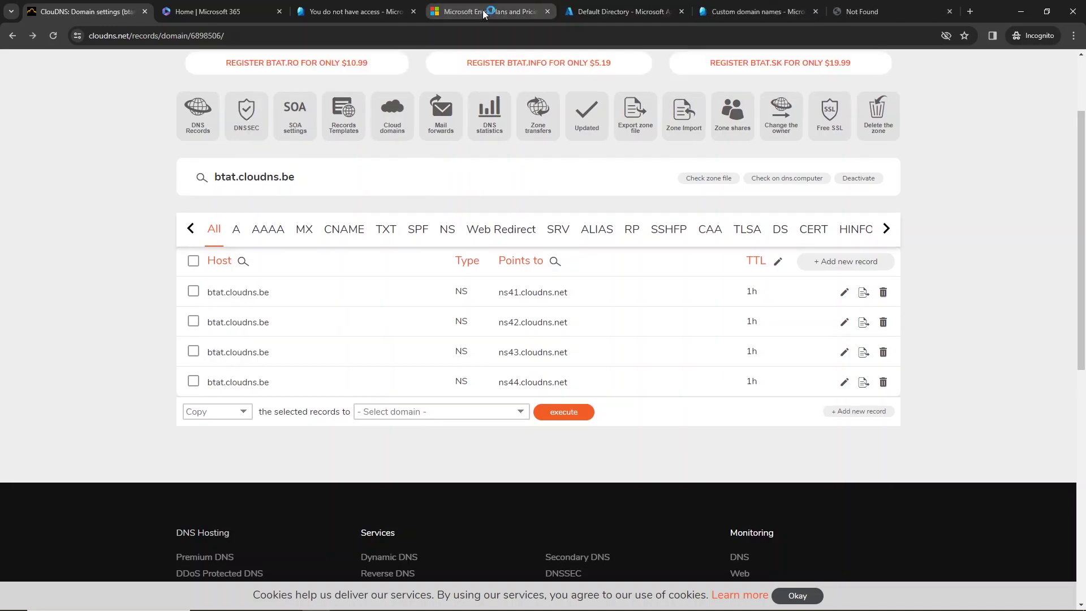
- Review the Microsoft Entra plans and open the free Azure account page offered with the Microsoft Entra ID Free plan
left_click(483, 9)
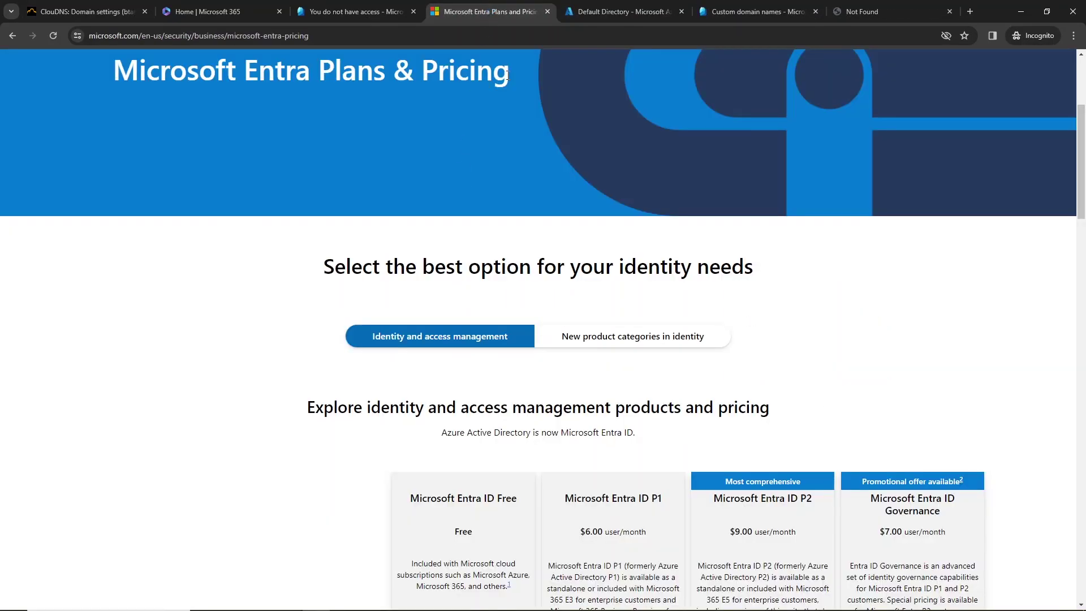
scroll(466, 201, "up", 4)
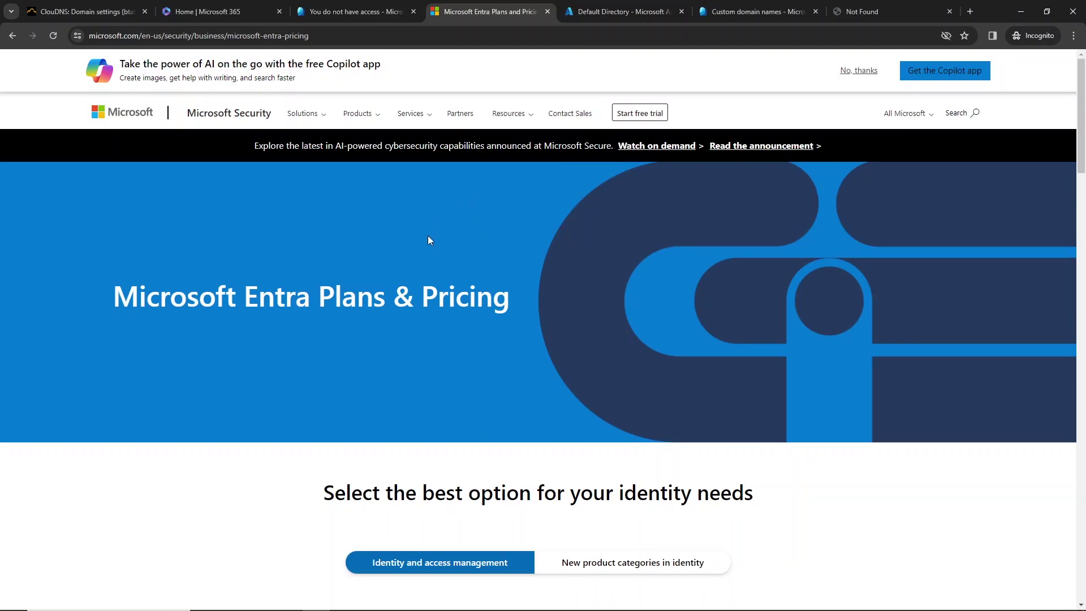
scroll(460, 245, "down", 5)
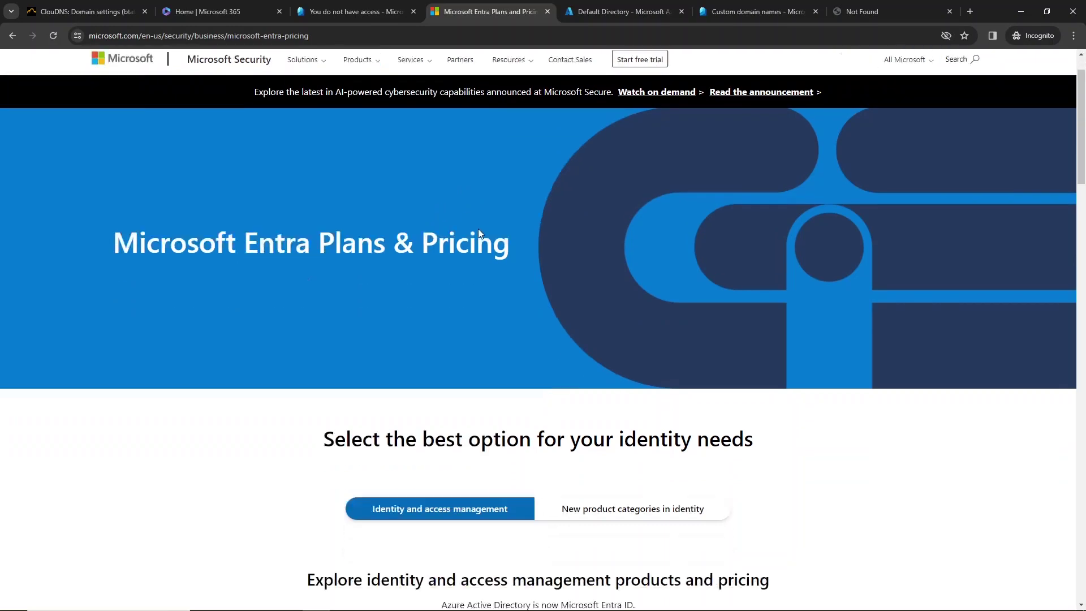
scroll(482, 232, "down", 4)
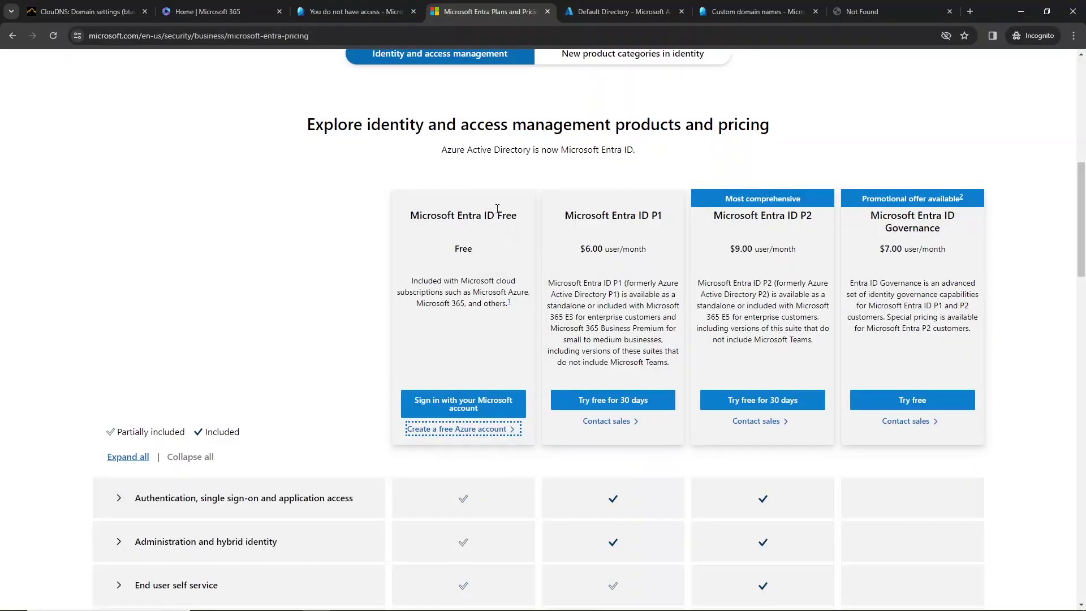
left_click(481, 434)
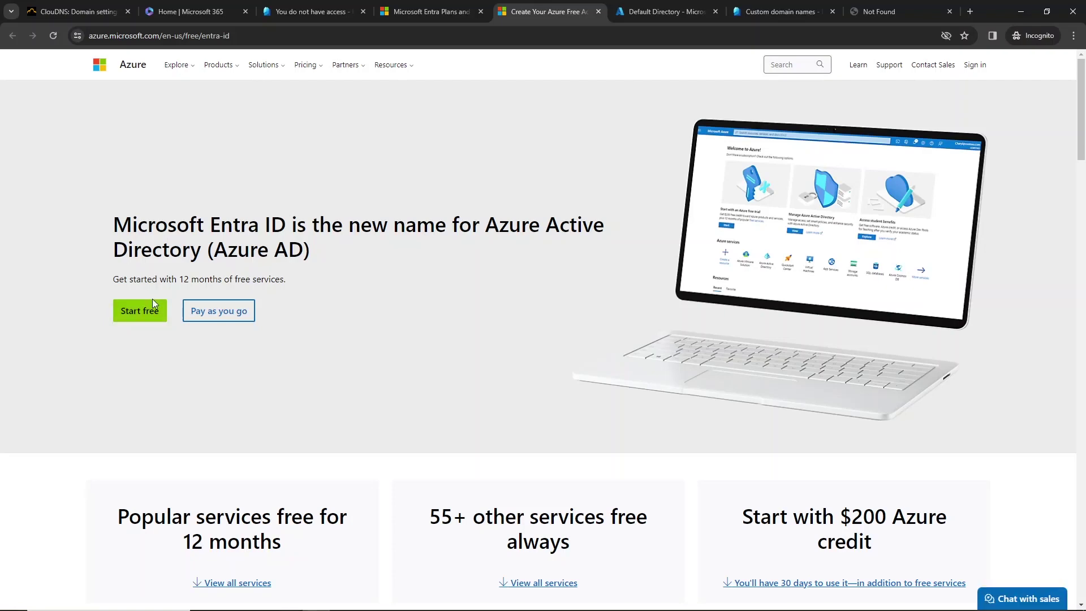
- Switch to the Azure portal's Default Directory, search for "domain" and open the custom domain names list
left_click(652, 19)
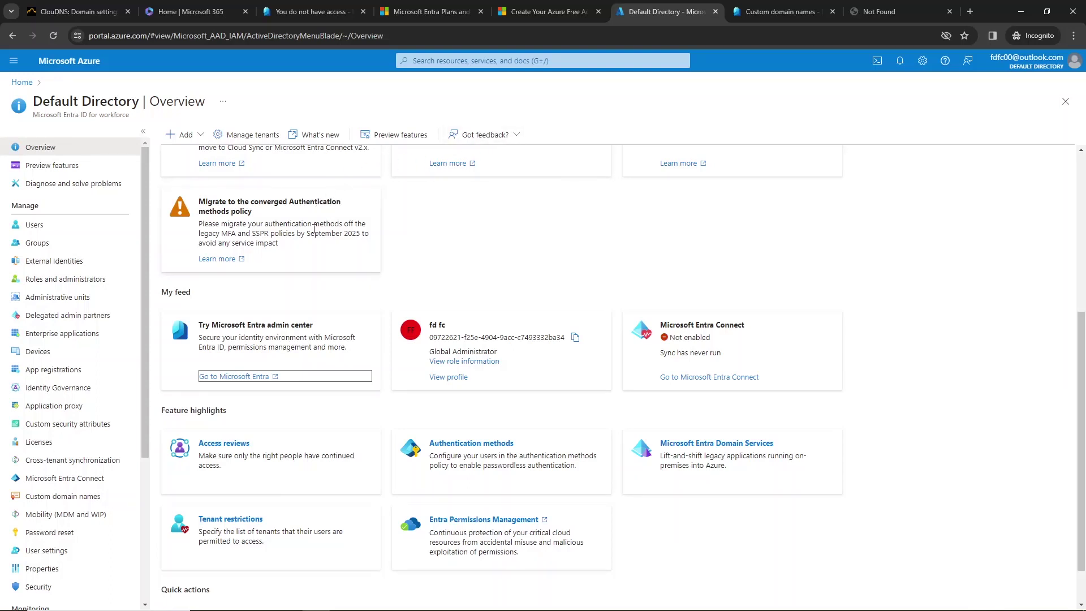
left_click(651, 60)
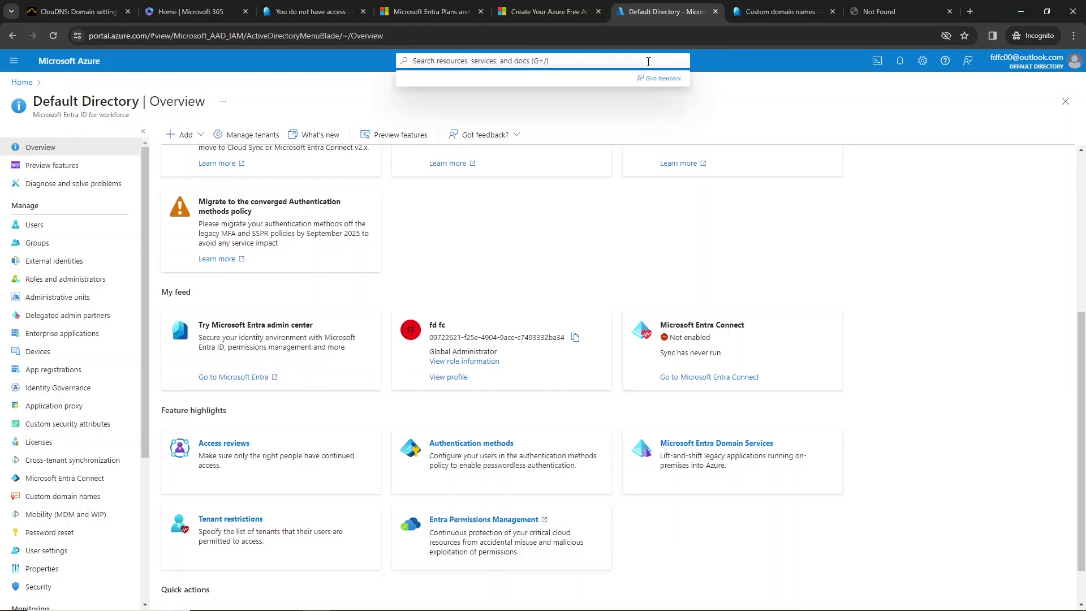
type("cus")
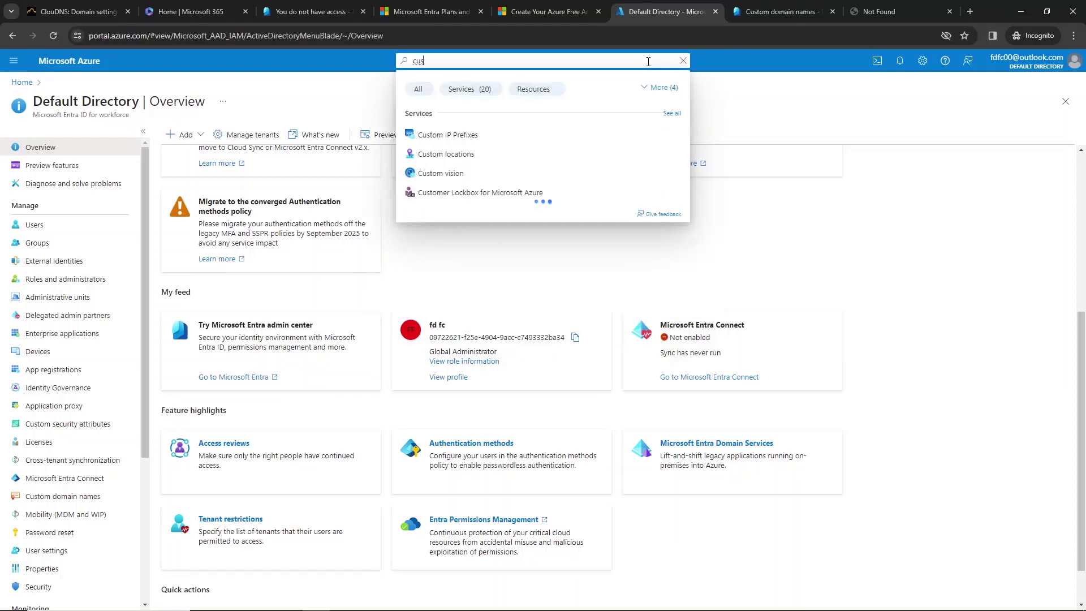
key("BackSpace")
key("BackSpace")
type("domain")
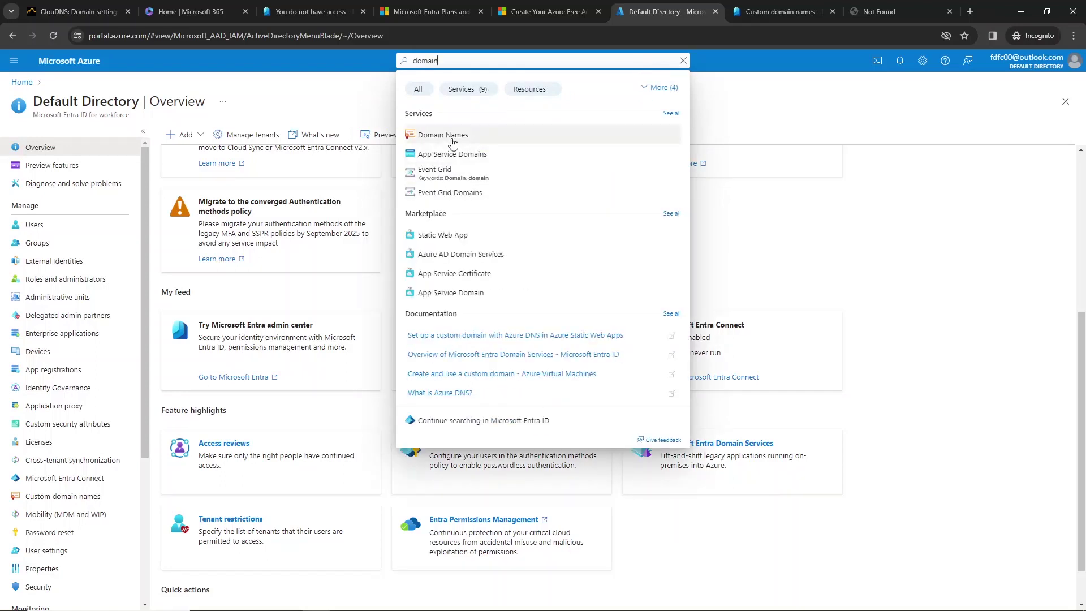
left_click(457, 141)
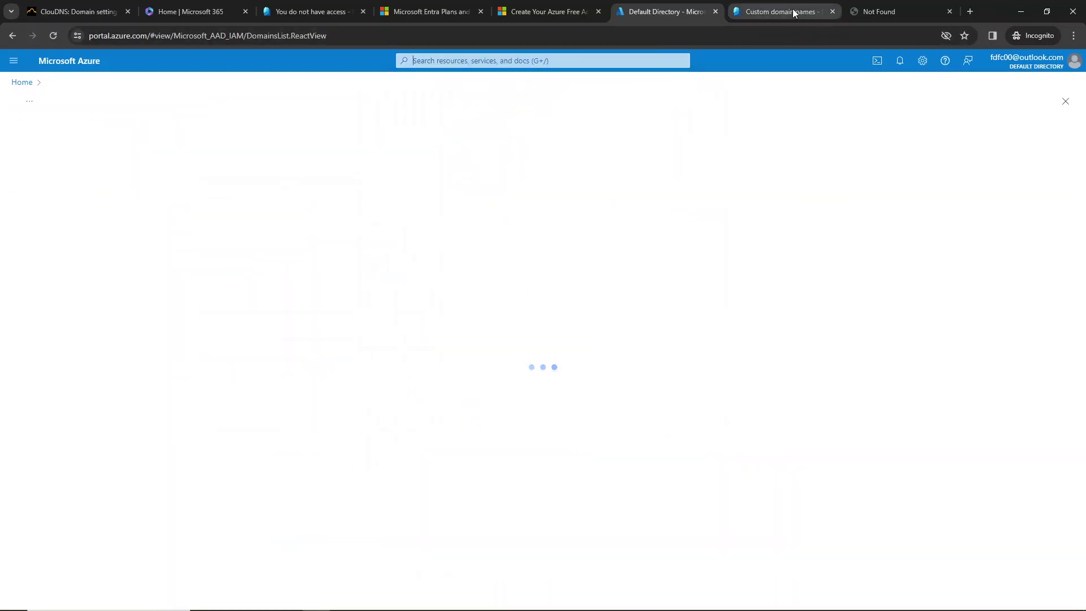
left_click(715, 12)
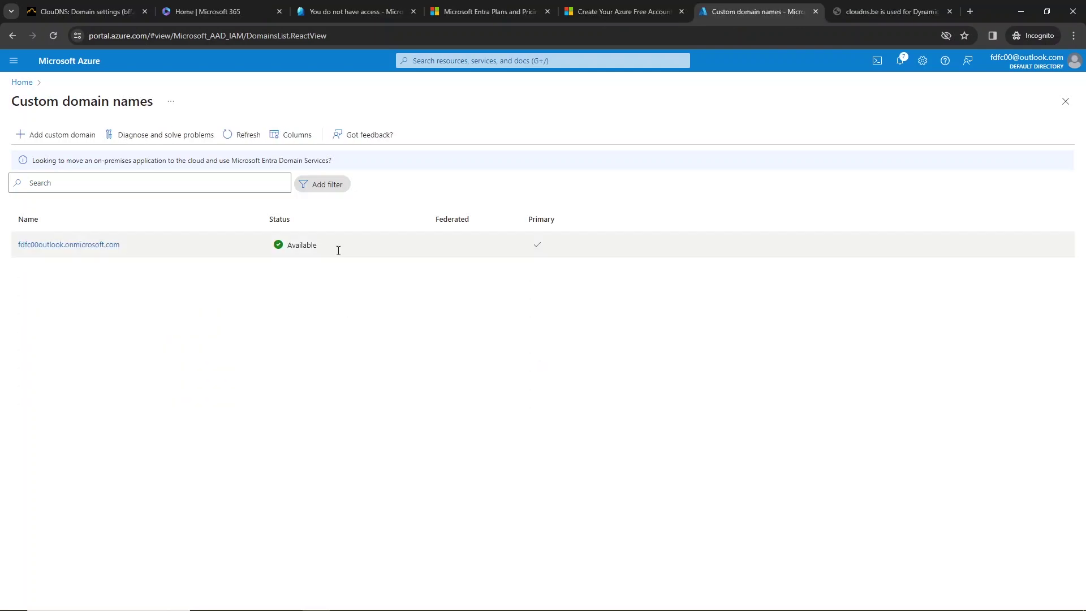
- Add bff.cloudns.be as a custom domain to the Default Directory
left_click(55, 137)
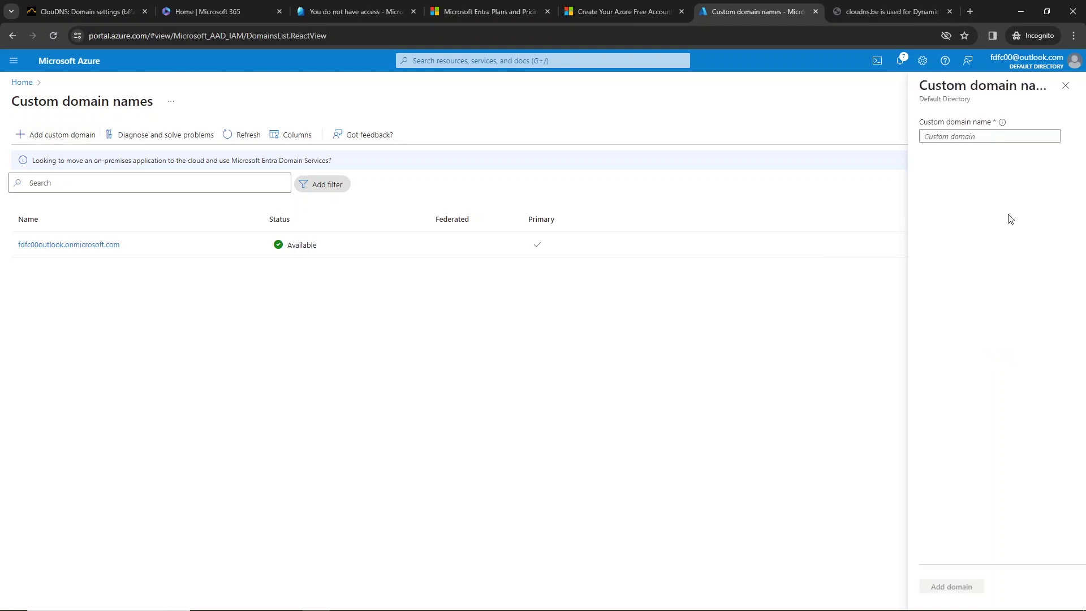
left_click(1007, 137)
key("ctrl+v")
left_click(955, 589)
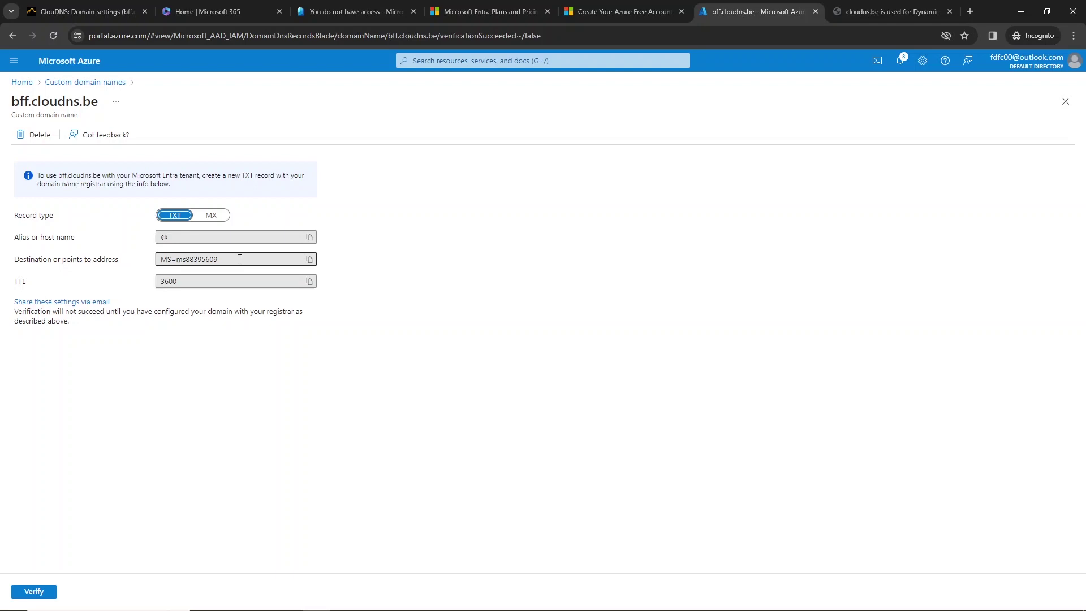
- Add a TXT record for bff.cloudns.be in ClouDNS, with an empty host and Azure's full domain verification value as its target
left_click_drag(240, 258, 176, 259)
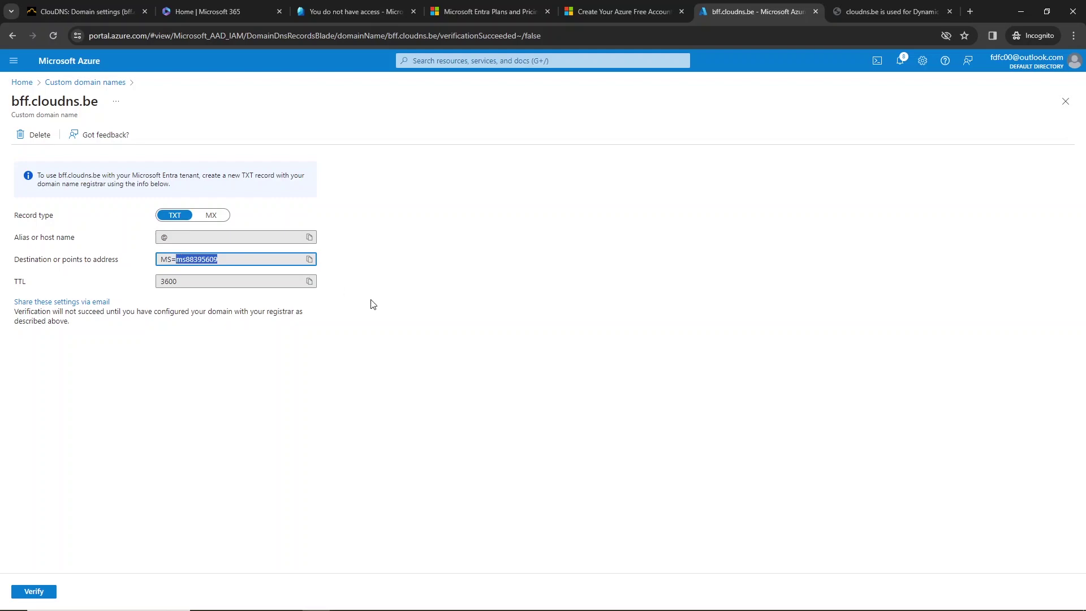
key("ctrl+Tab")
key("ctrl+Tab")
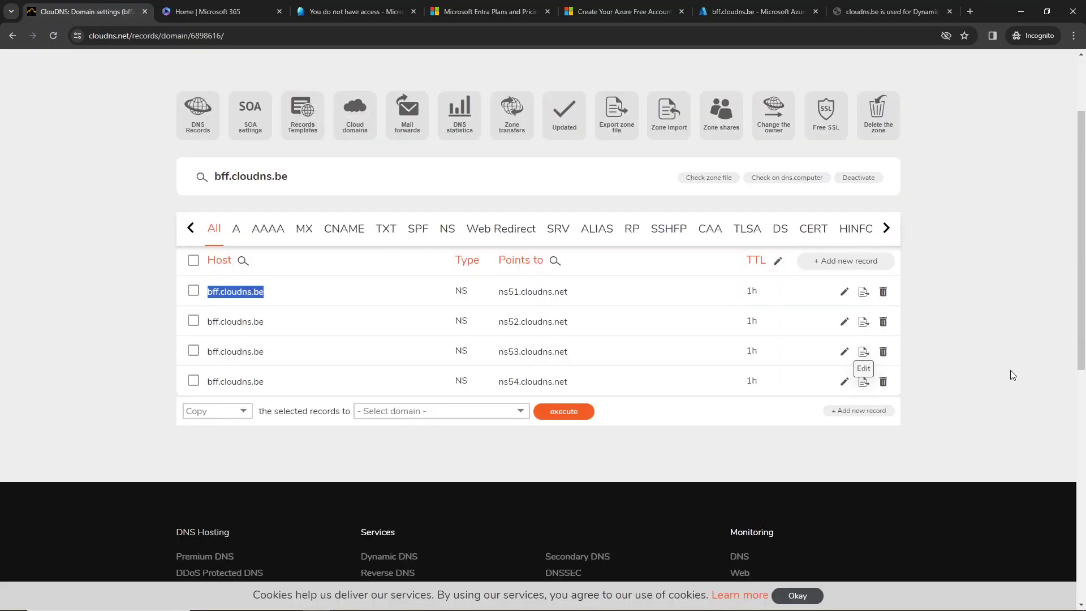
left_click(875, 260)
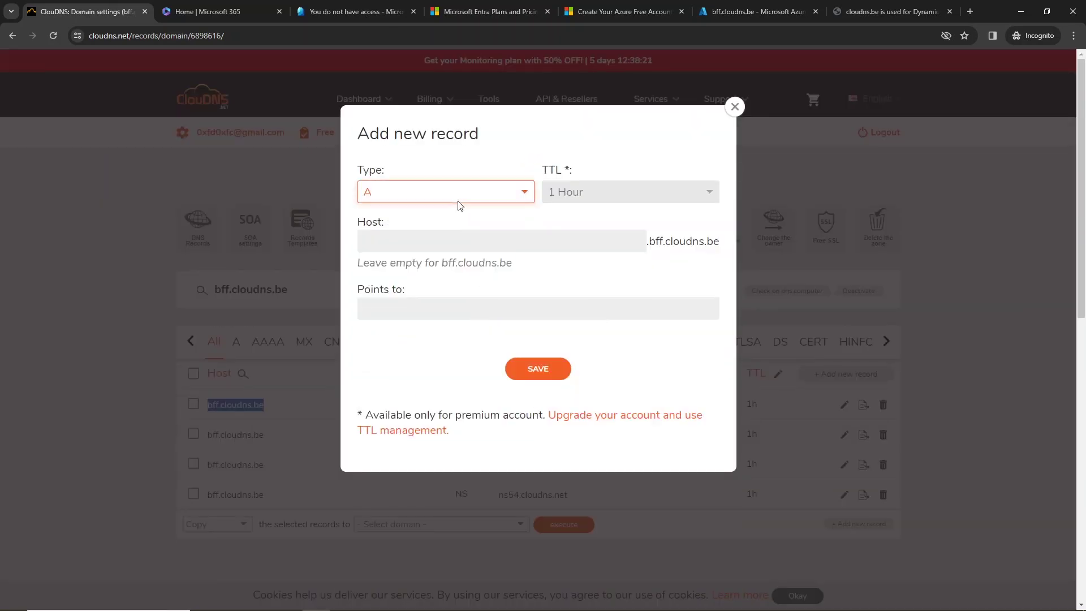
key("t")
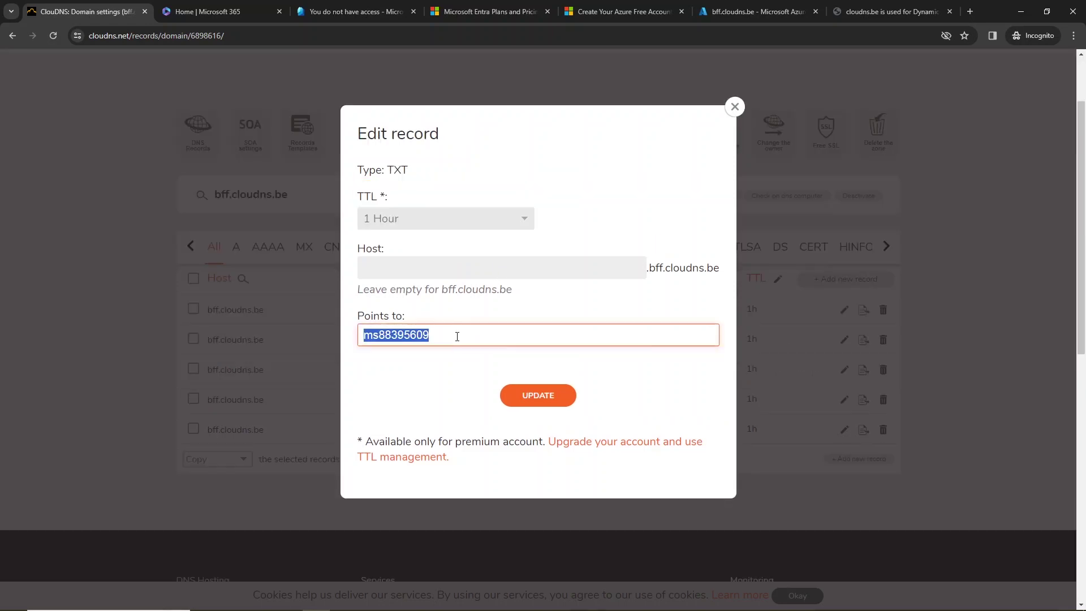
left_click(526, 335)
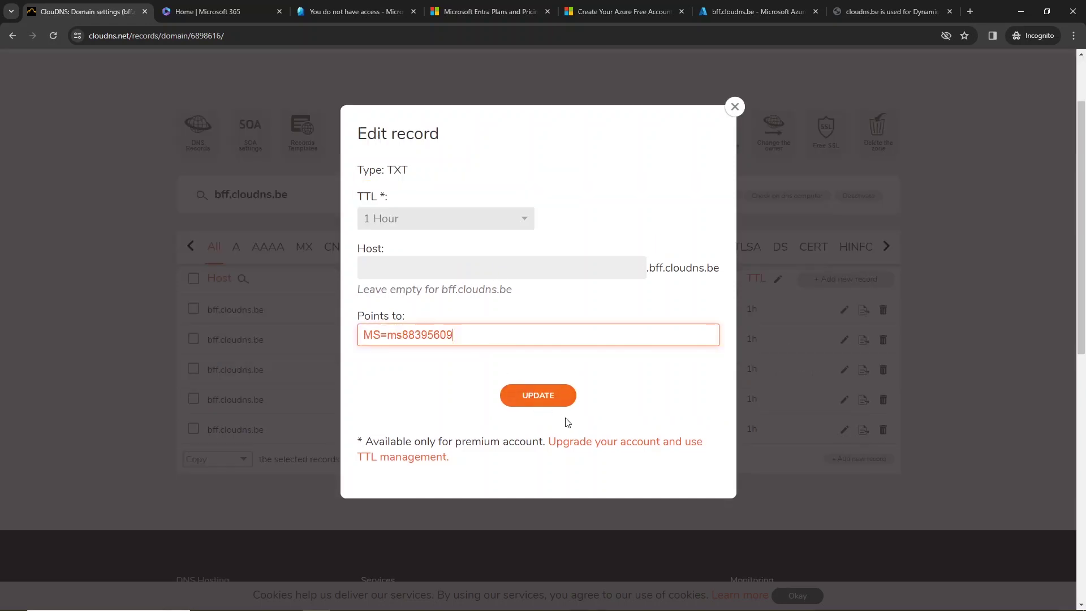
left_click(561, 395)
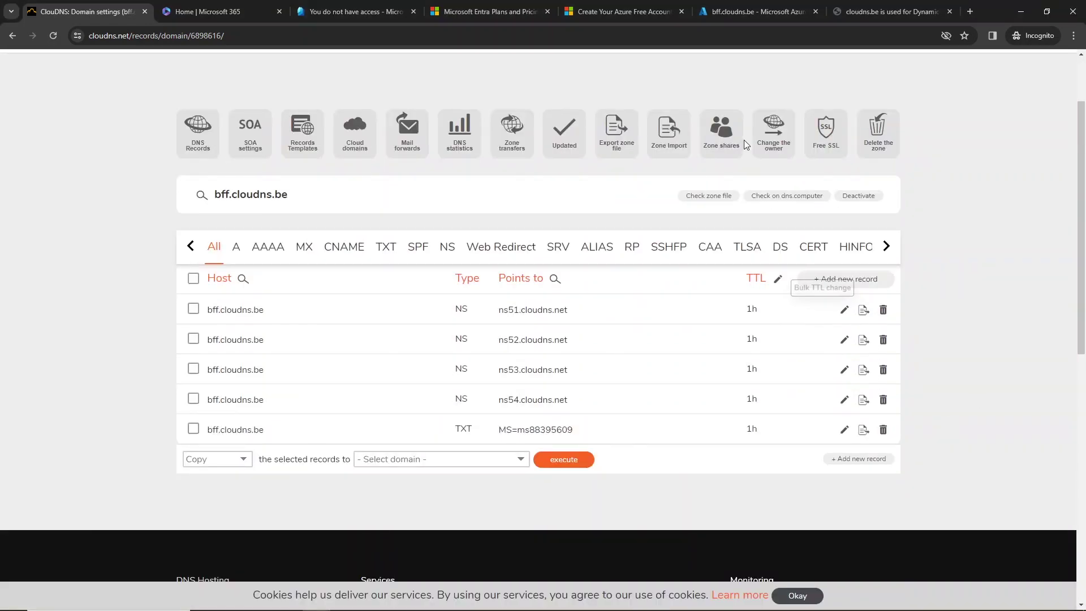
- Switch back to the Azure portal, verify bff.cloudns.be and reload the custom domain names list
left_click(735, 17)
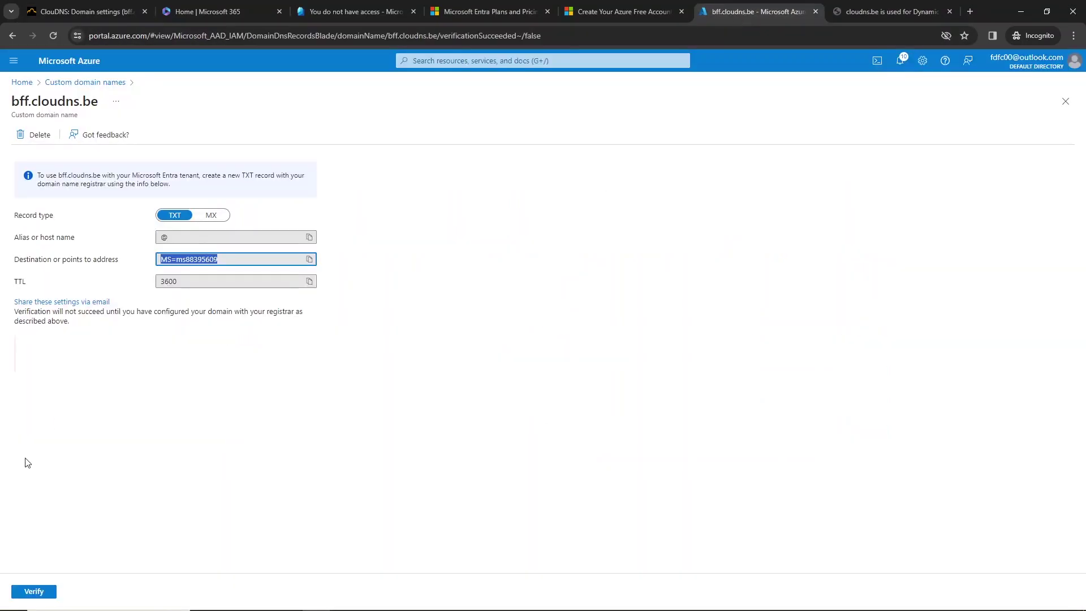
left_click(45, 593)
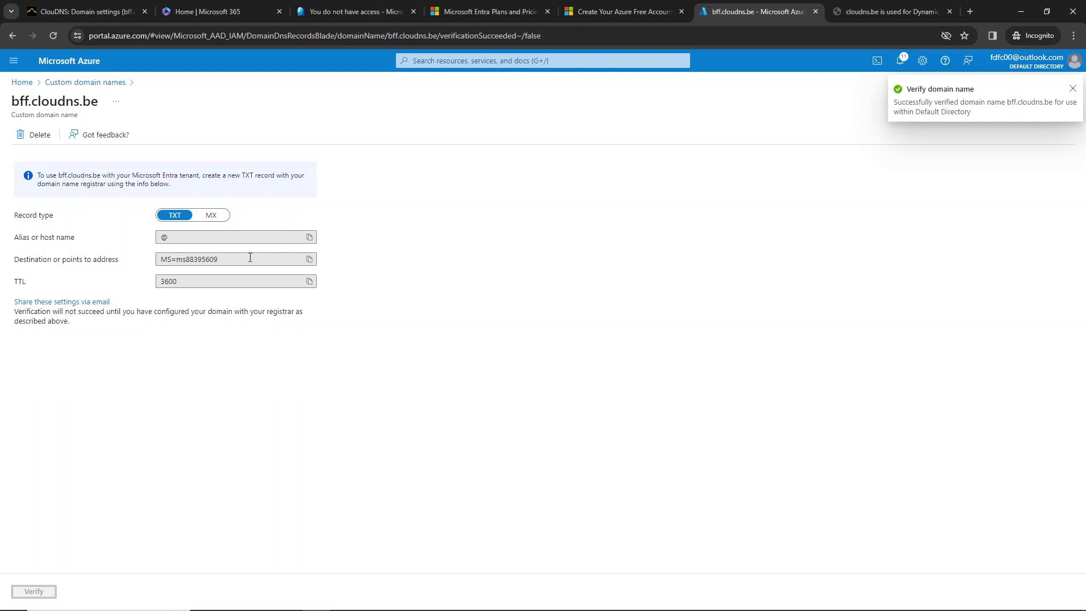
left_click(227, 259)
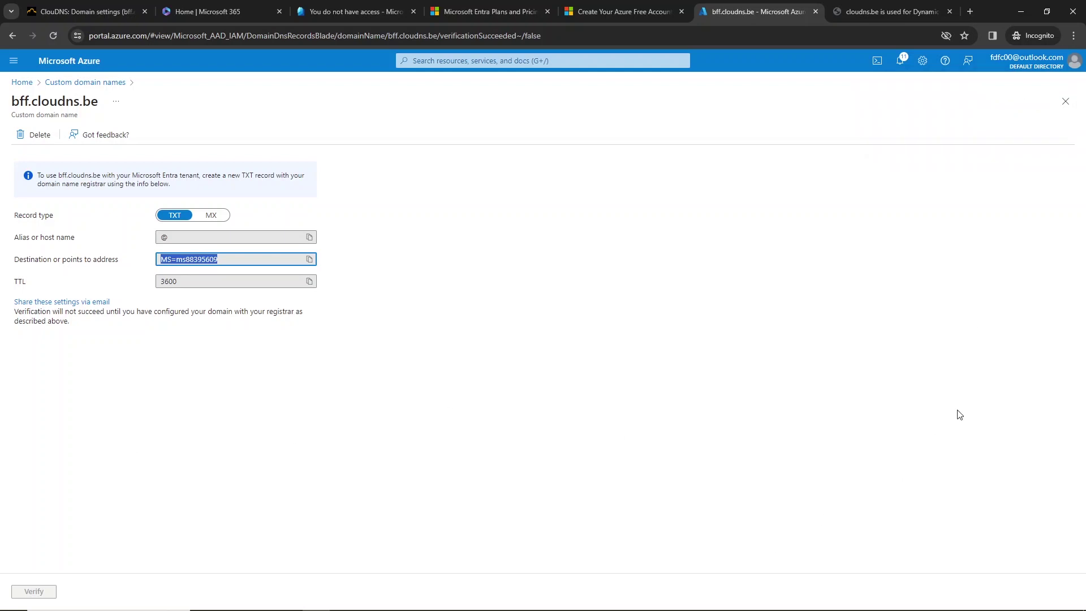
left_click(1064, 106)
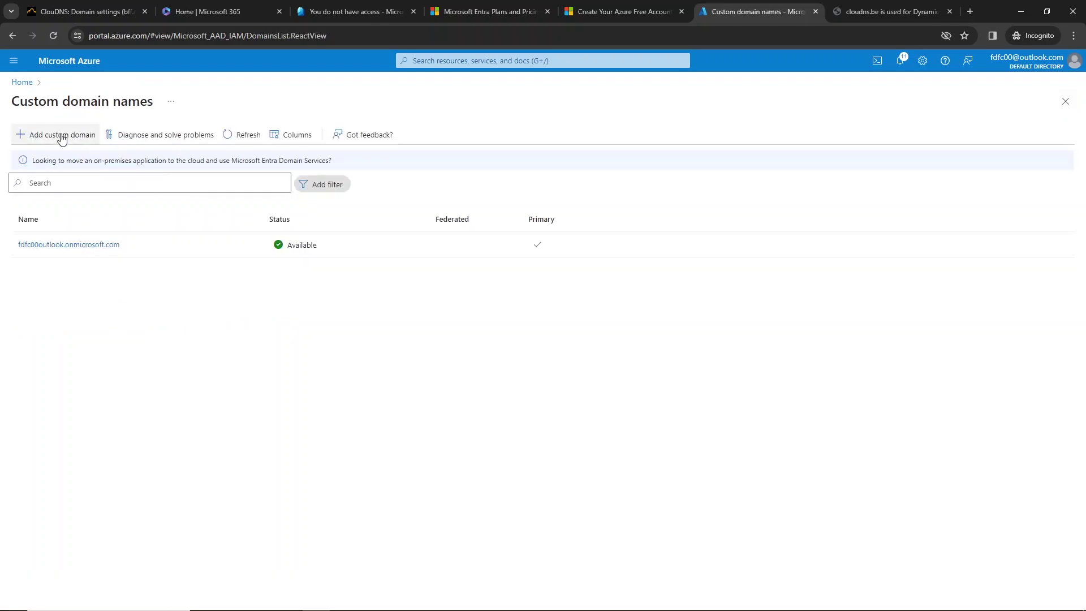
left_click(52, 38)
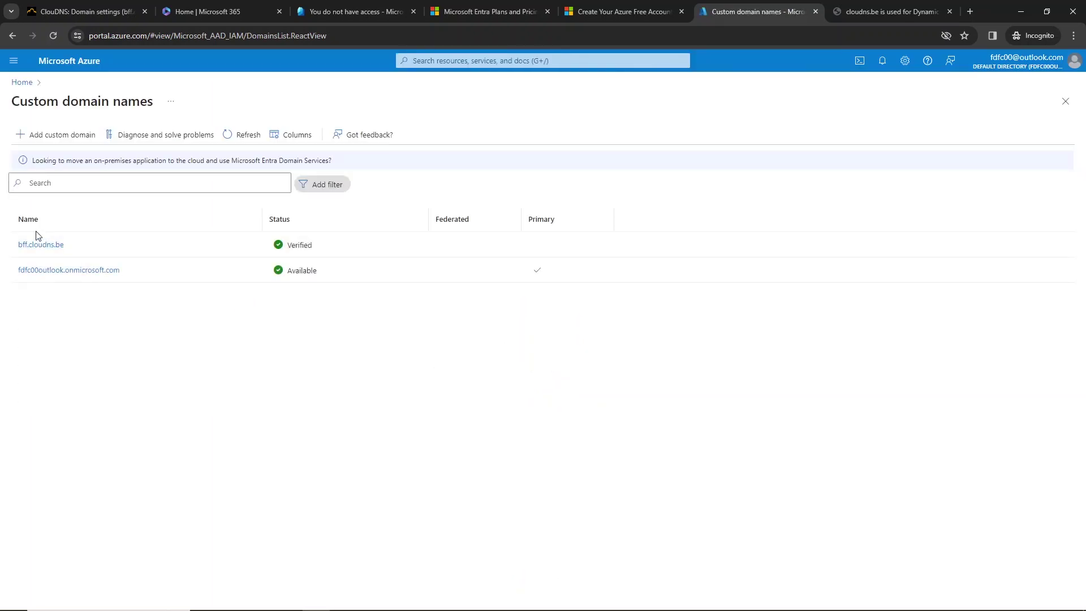
- Add fs.bff.cloudns.be as another custom domain and refresh the custom domain names list
left_click(85, 136)
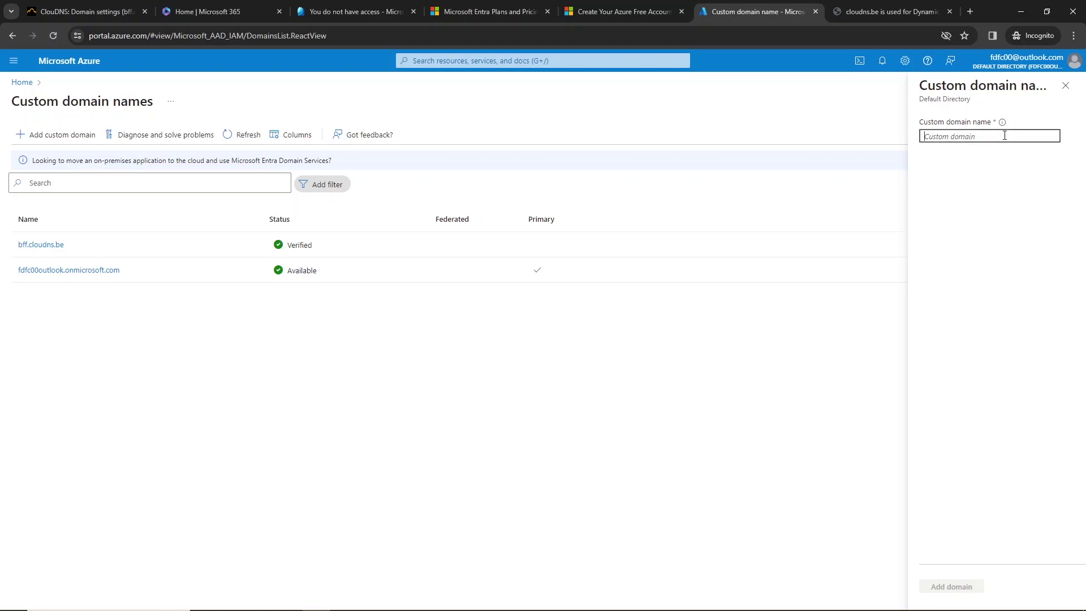
type("fs")
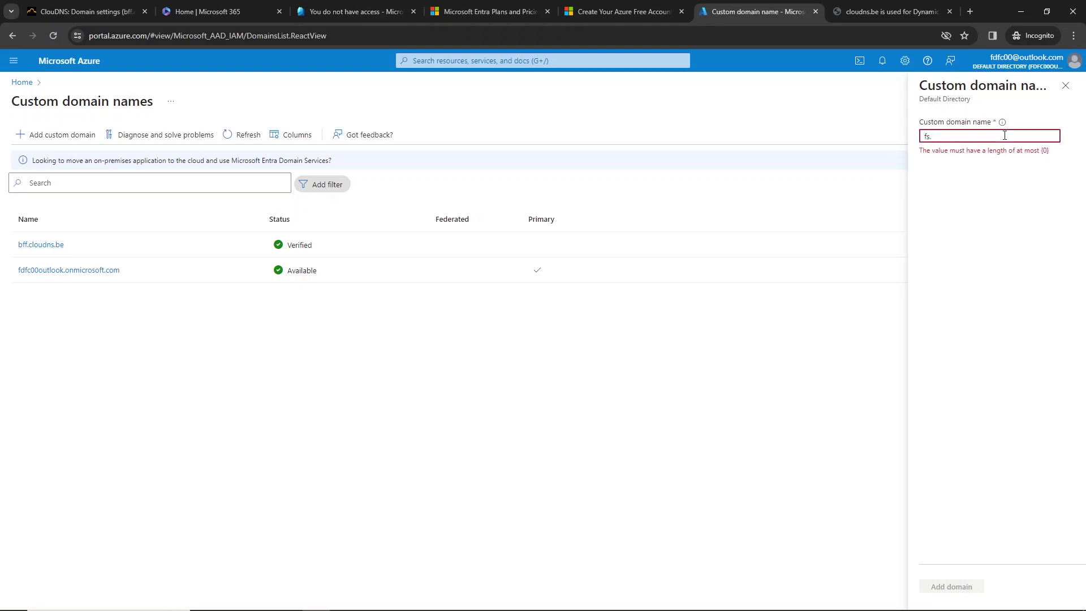
type(".bff.cloudns.be")
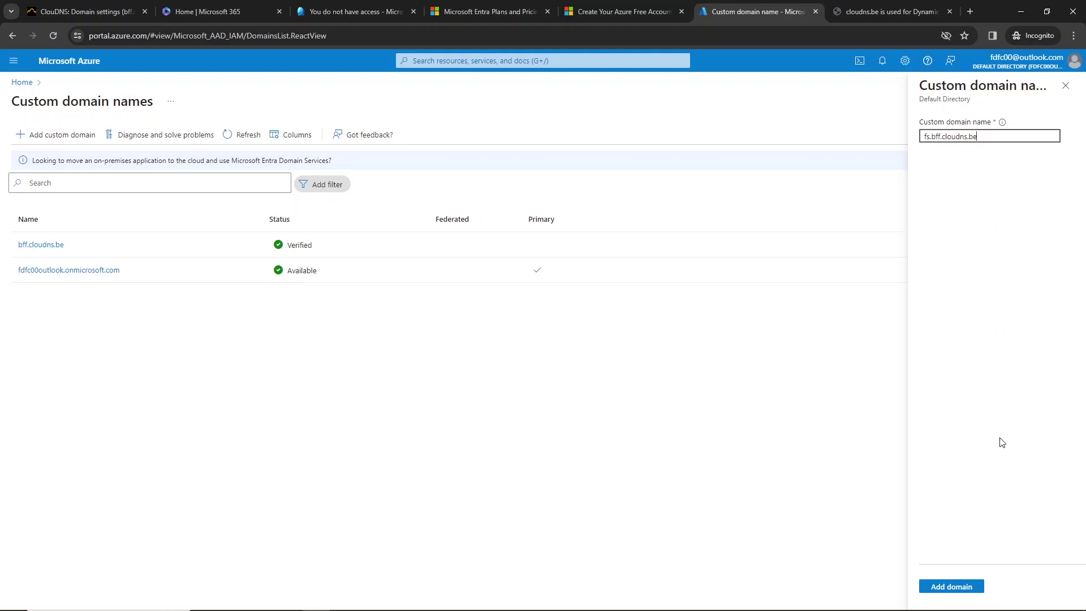
left_click(952, 586)
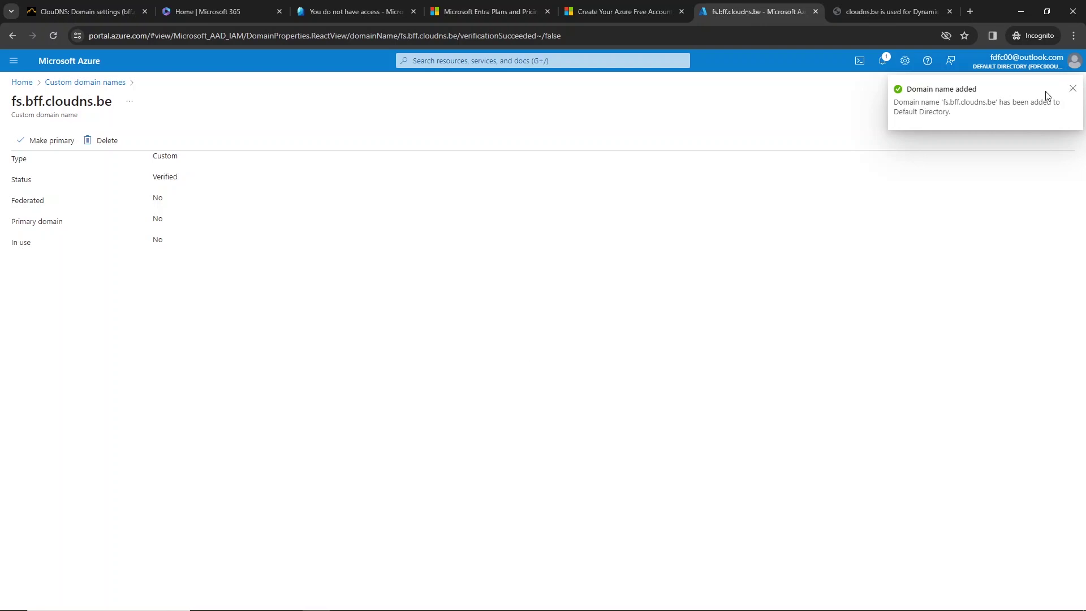
left_click(1072, 90)
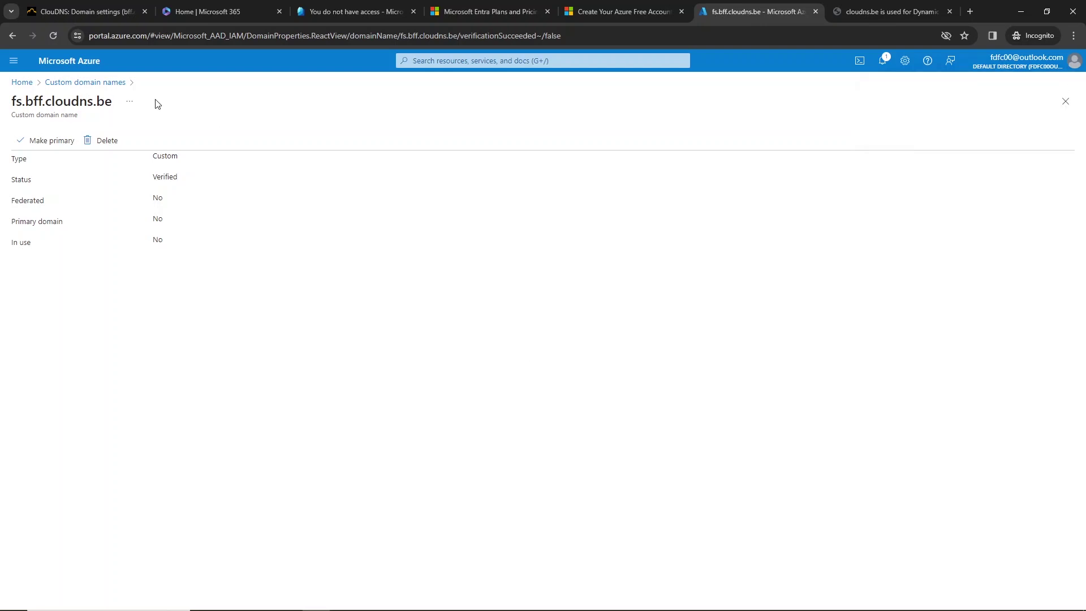
left_click(66, 84)
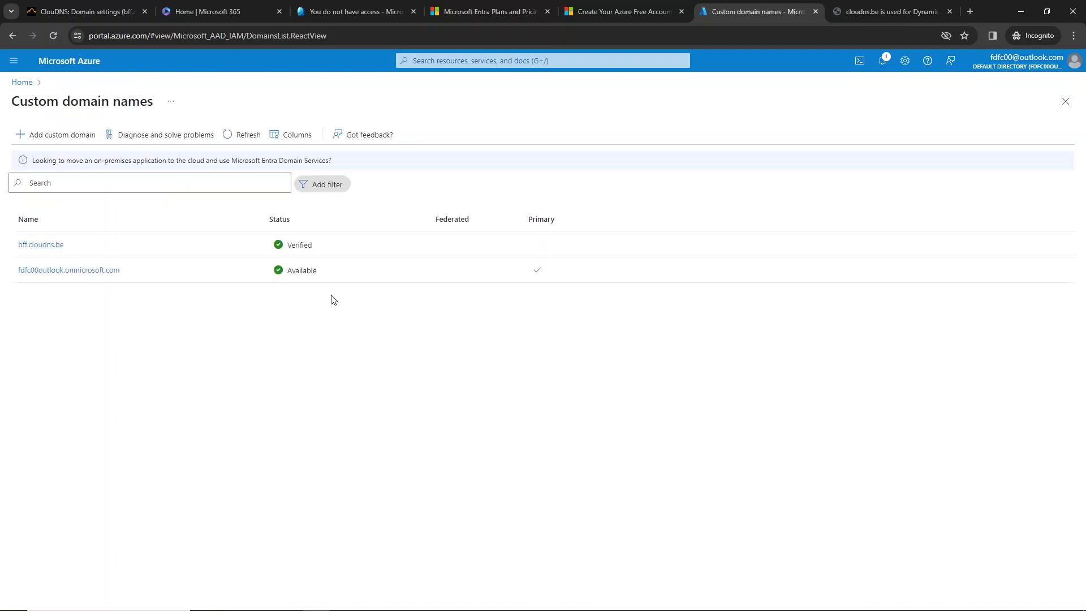
left_click(236, 142)
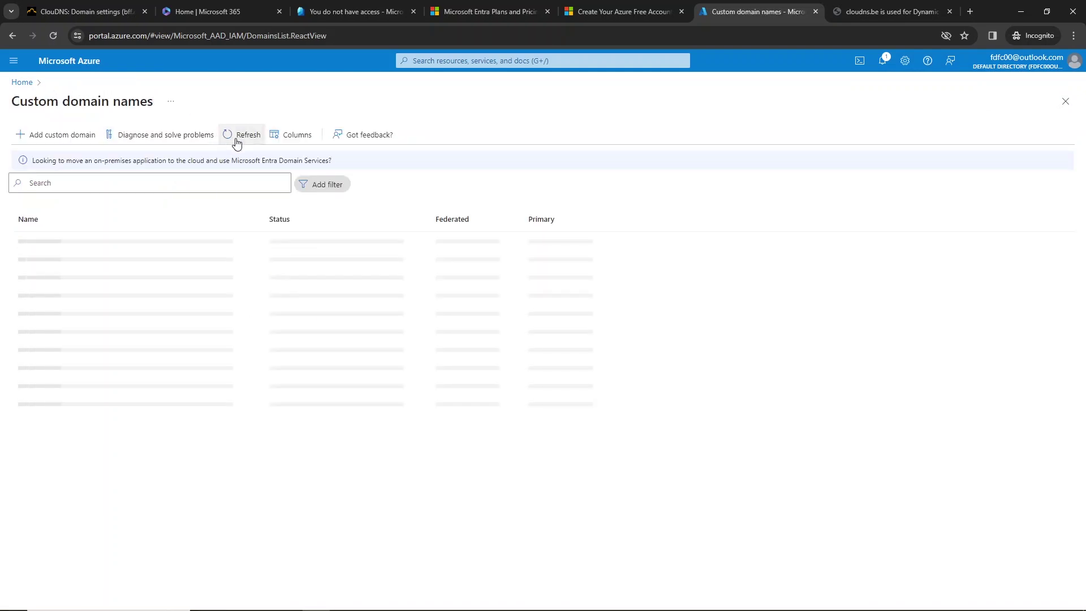